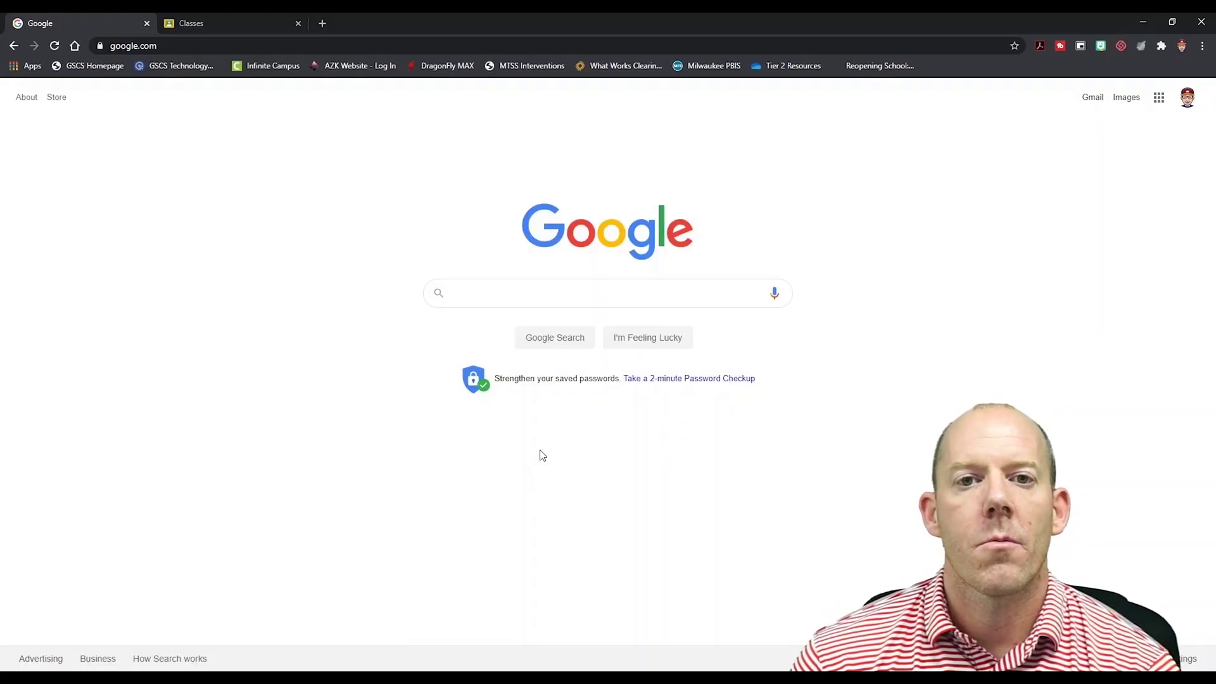
- Launch Google Calendar from the apps launcher and start a new event on August 13, 2020, 3:30–4:30pm
left_click(1160, 102)
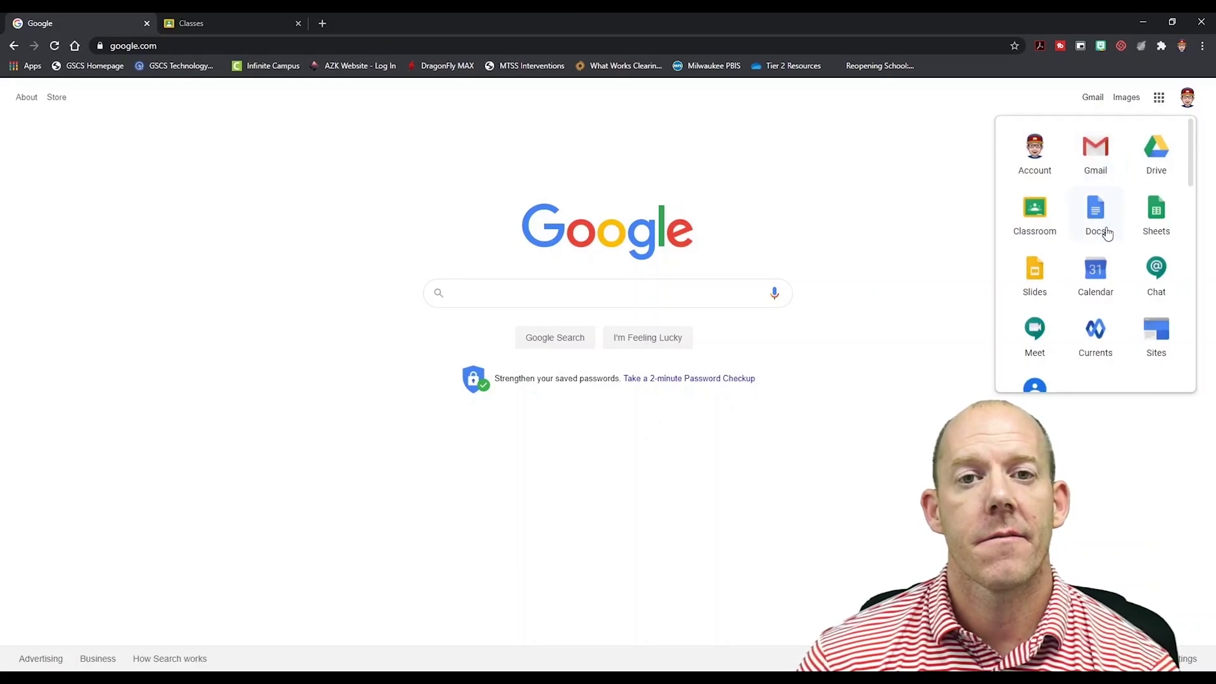
left_click(1098, 275)
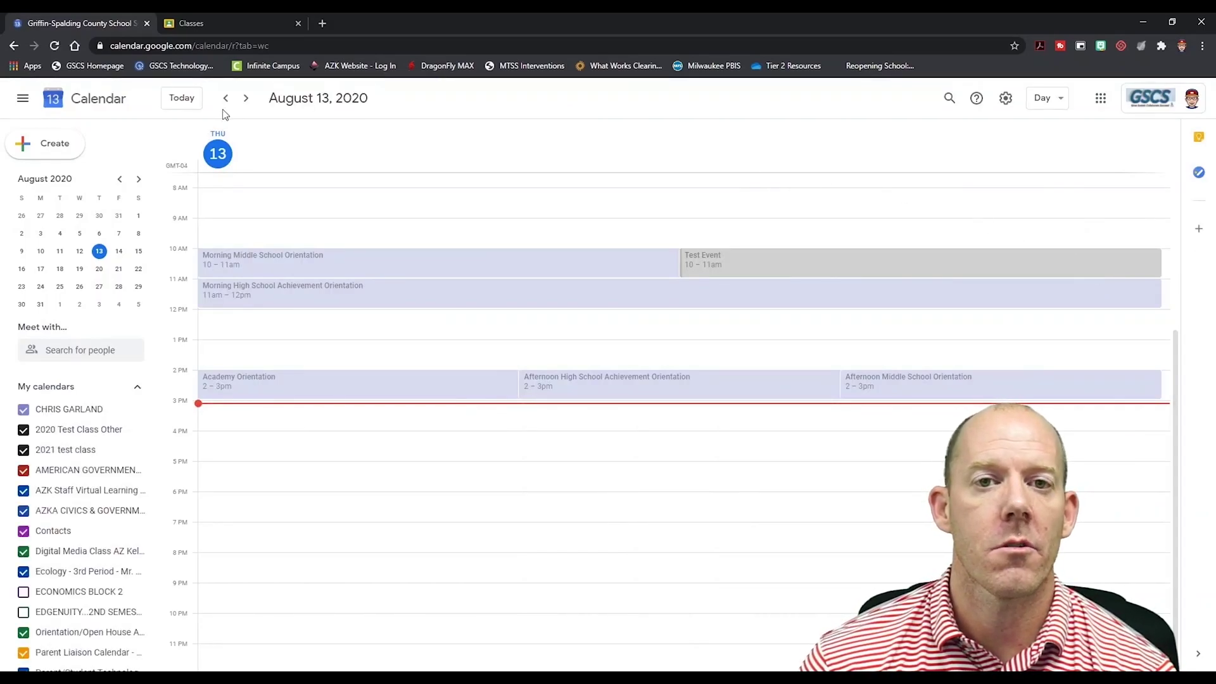
left_click(73, 143)
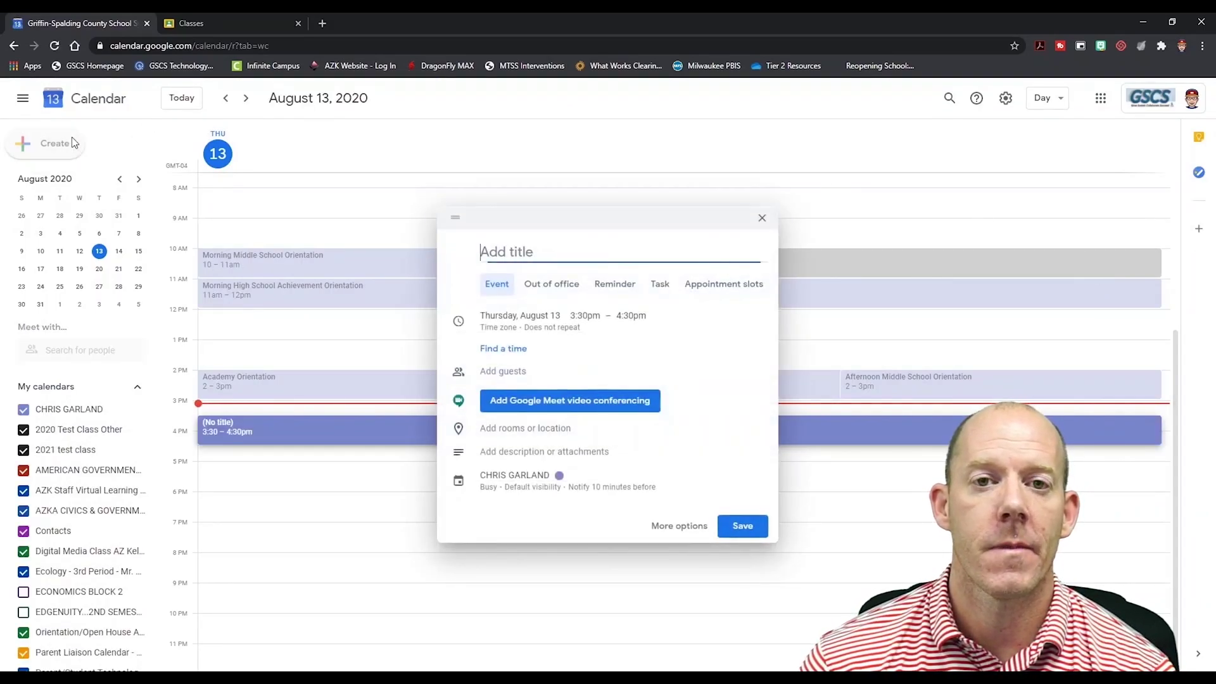
- In the full event editor, title the event 'test event'
left_click(662, 529)
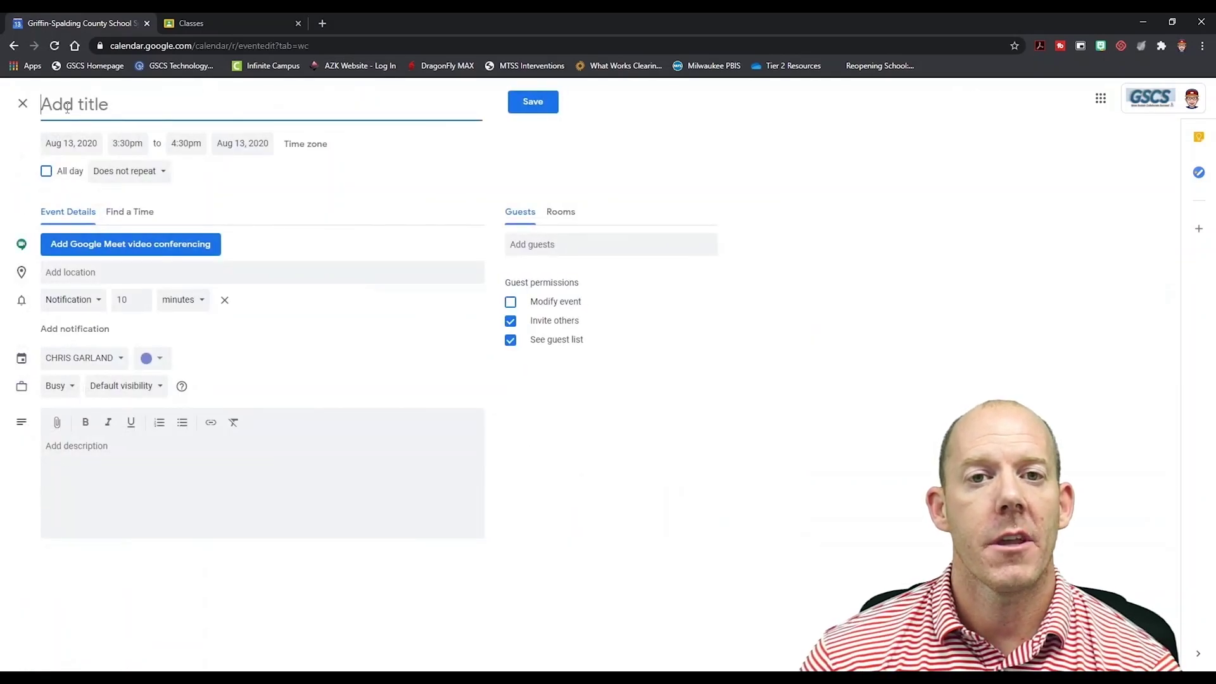
type("tes")
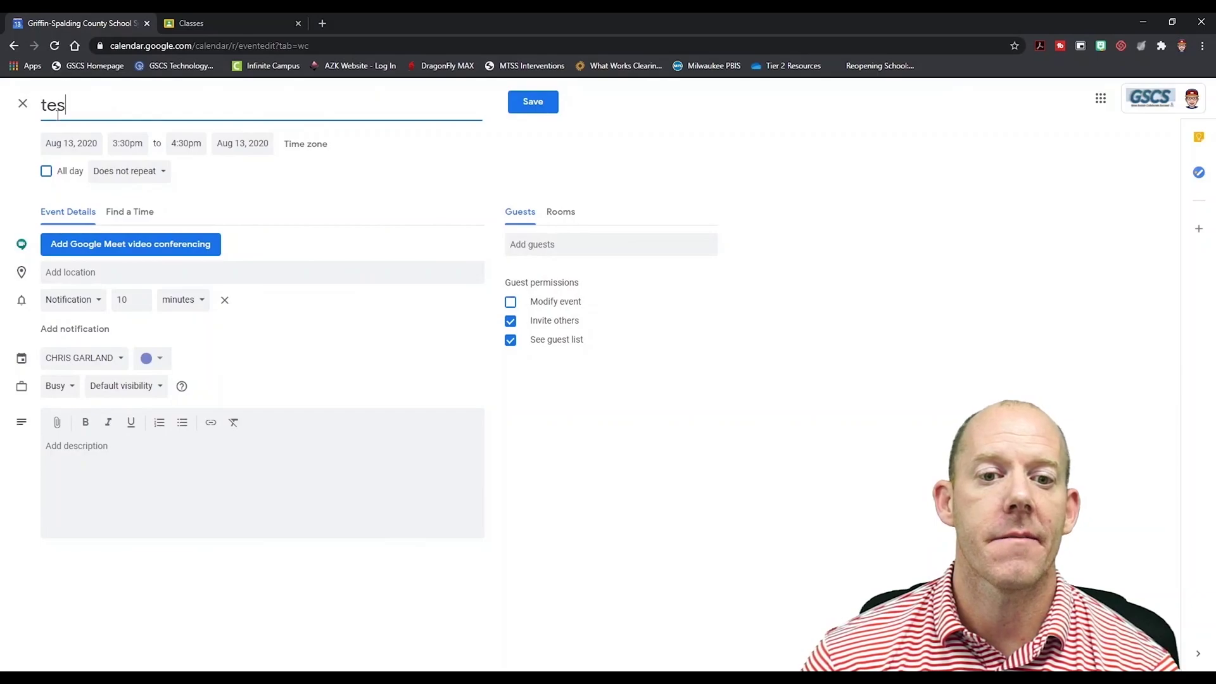
type("t event")
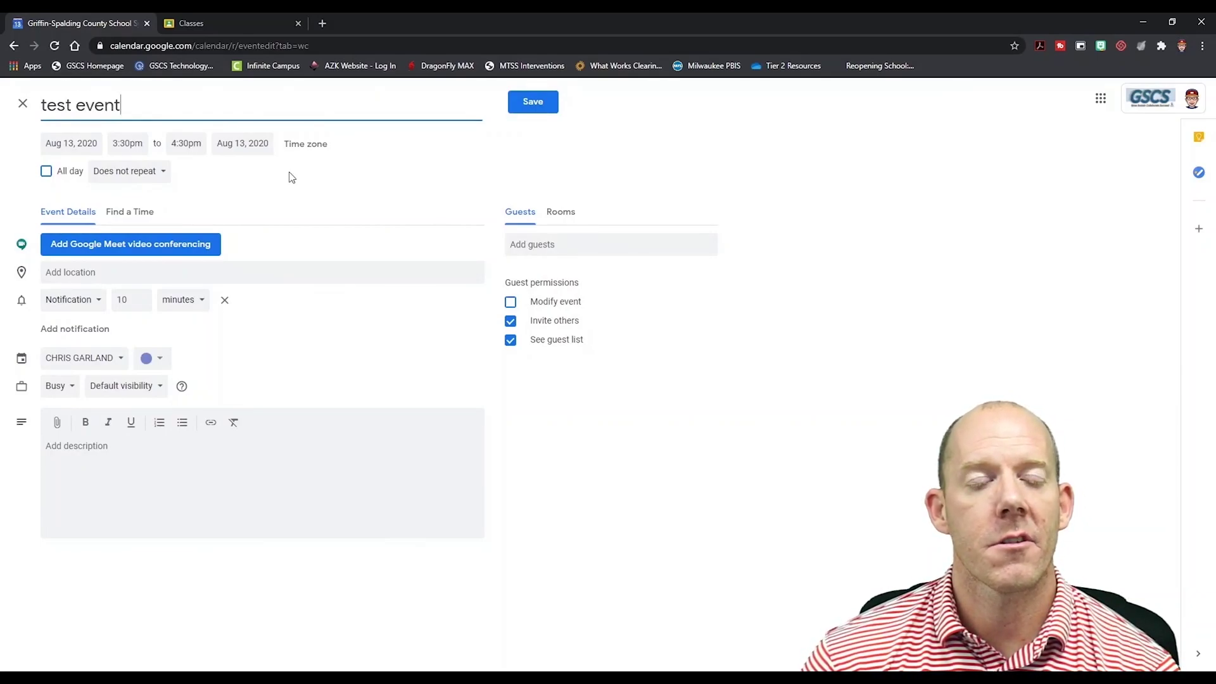
left_click(291, 178)
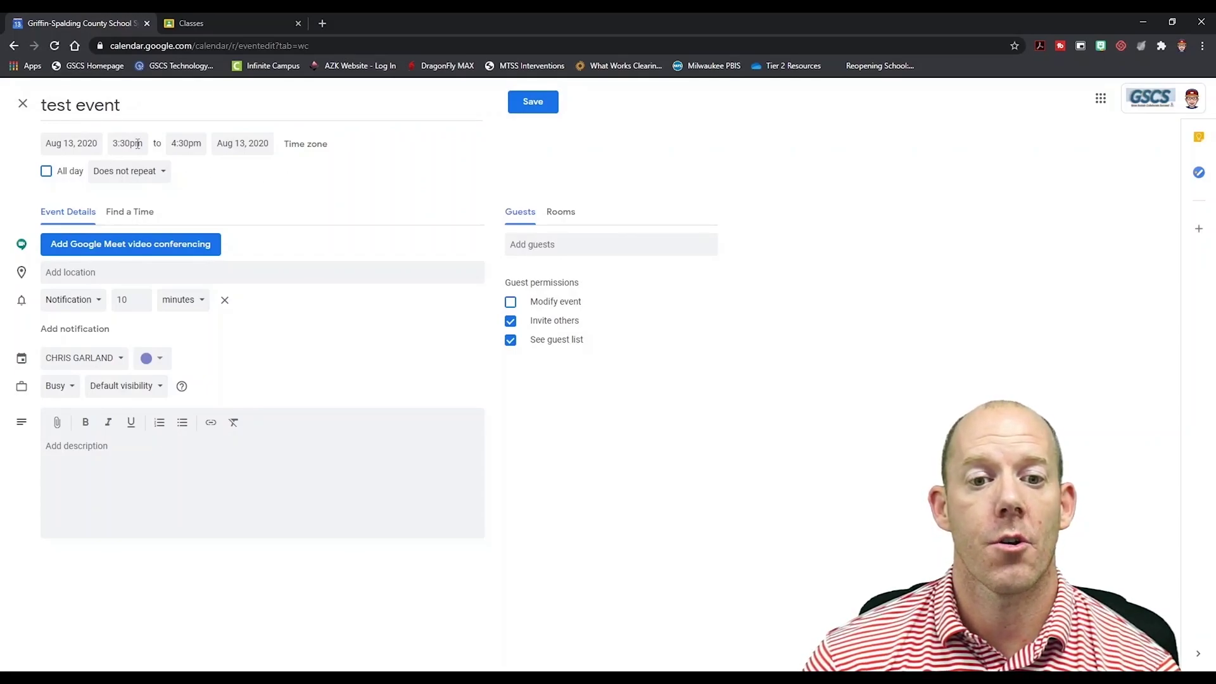
- Make the event repeat every weekday (Monday to Friday) and add Google Meet conferencing
left_click(139, 176)
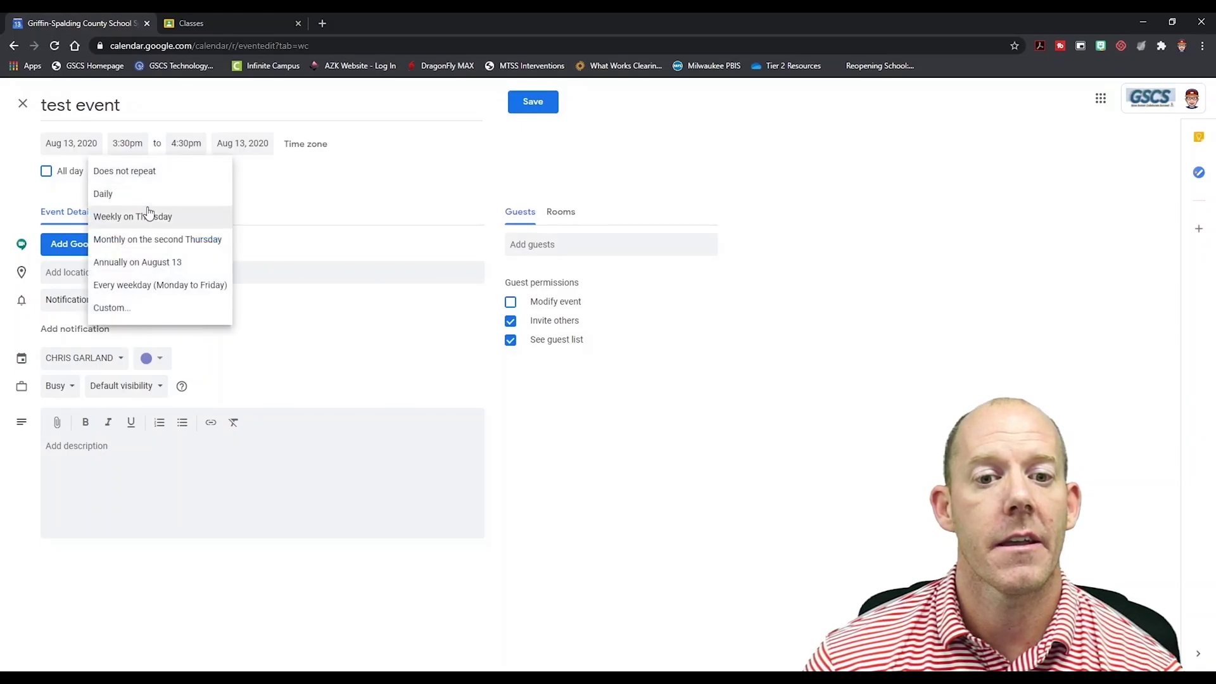
left_click(152, 288)
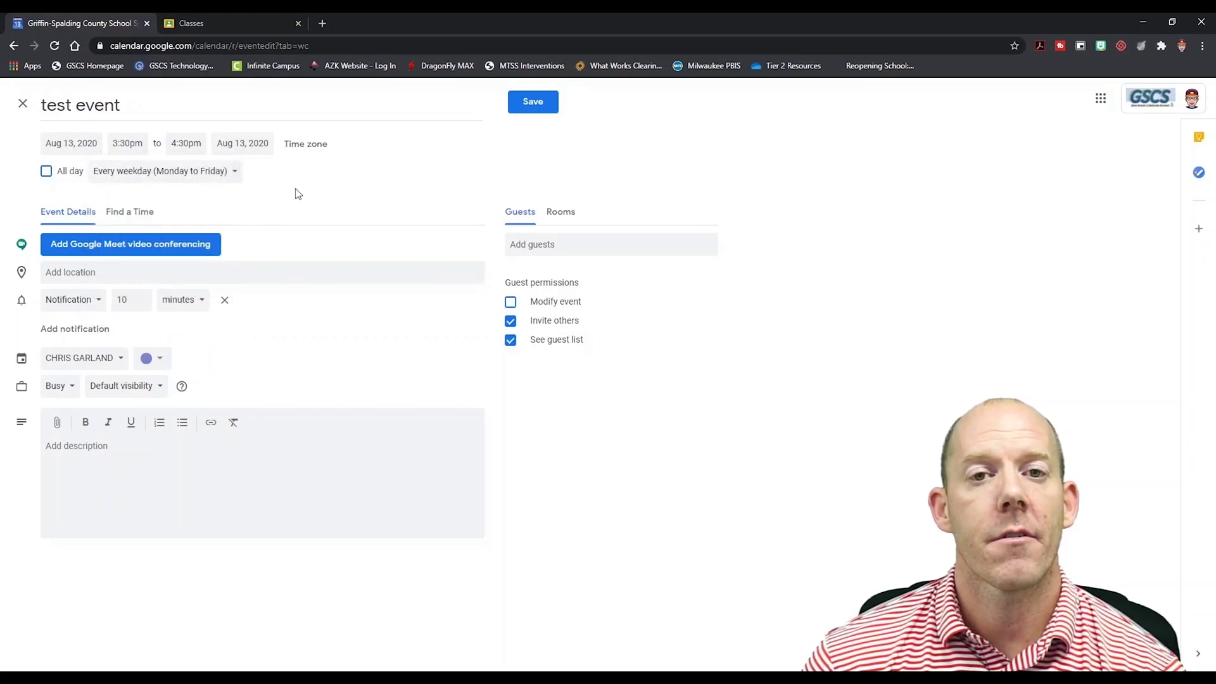
left_click(163, 245)
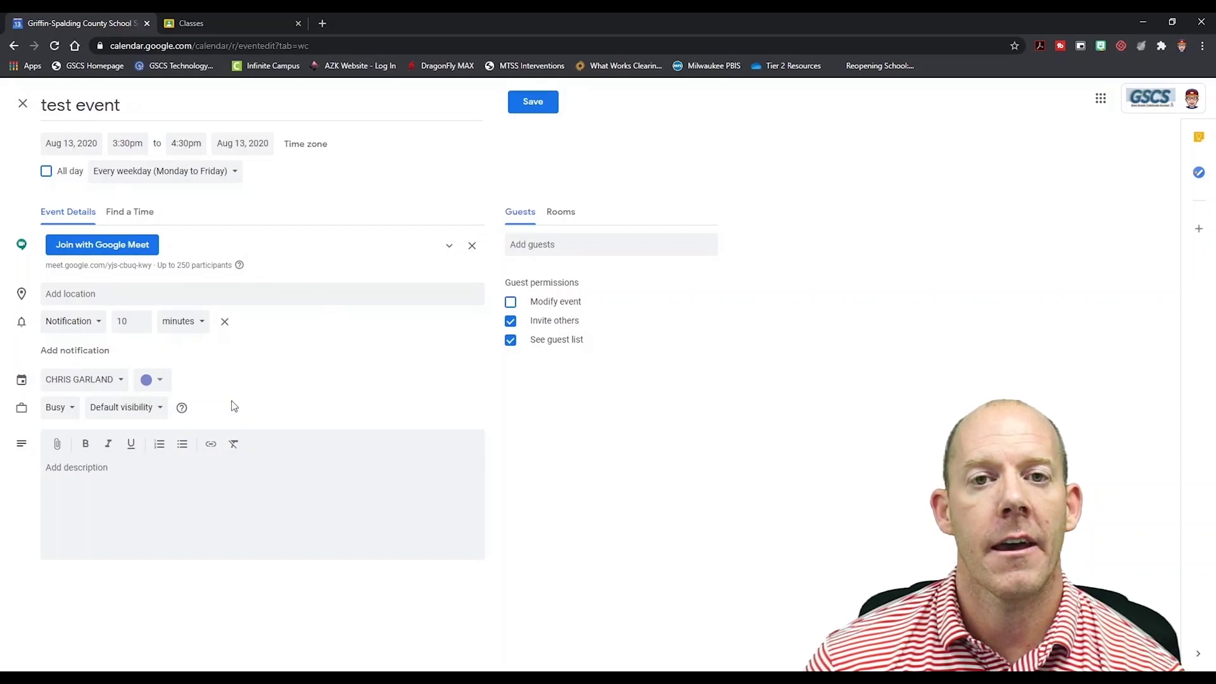
- Assign the test event to the 2020 Test Class Other calendar and save it
left_click(102, 384)
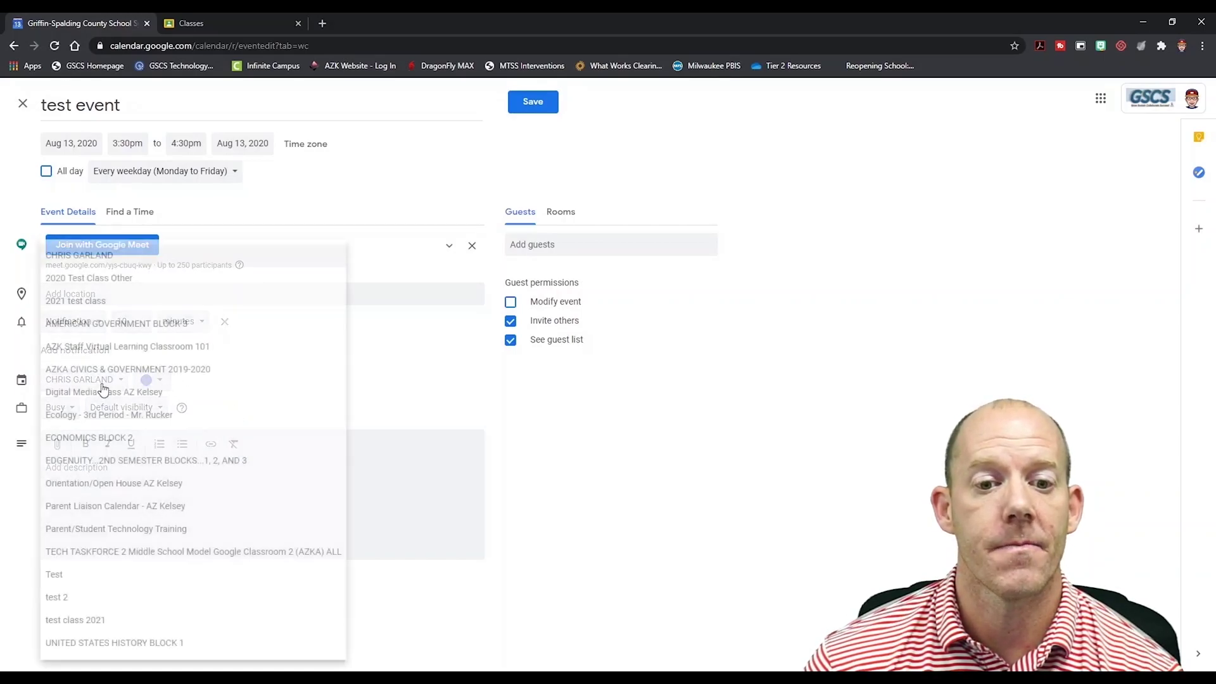
left_click(84, 278)
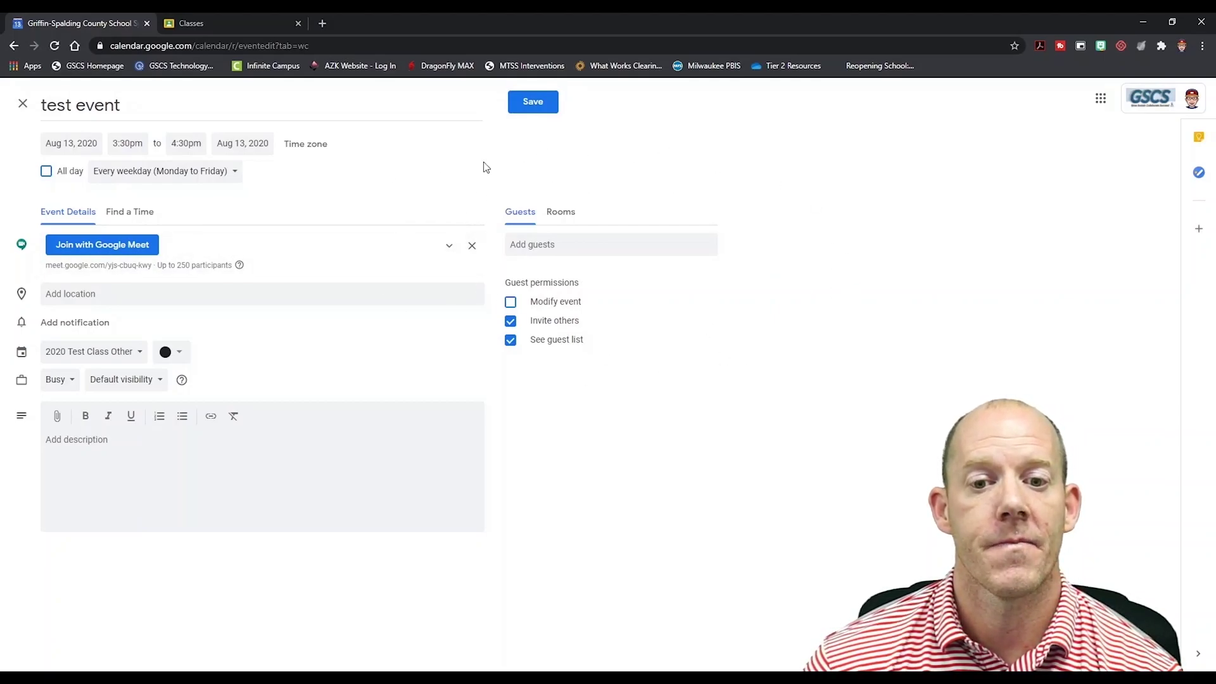
left_click(536, 108)
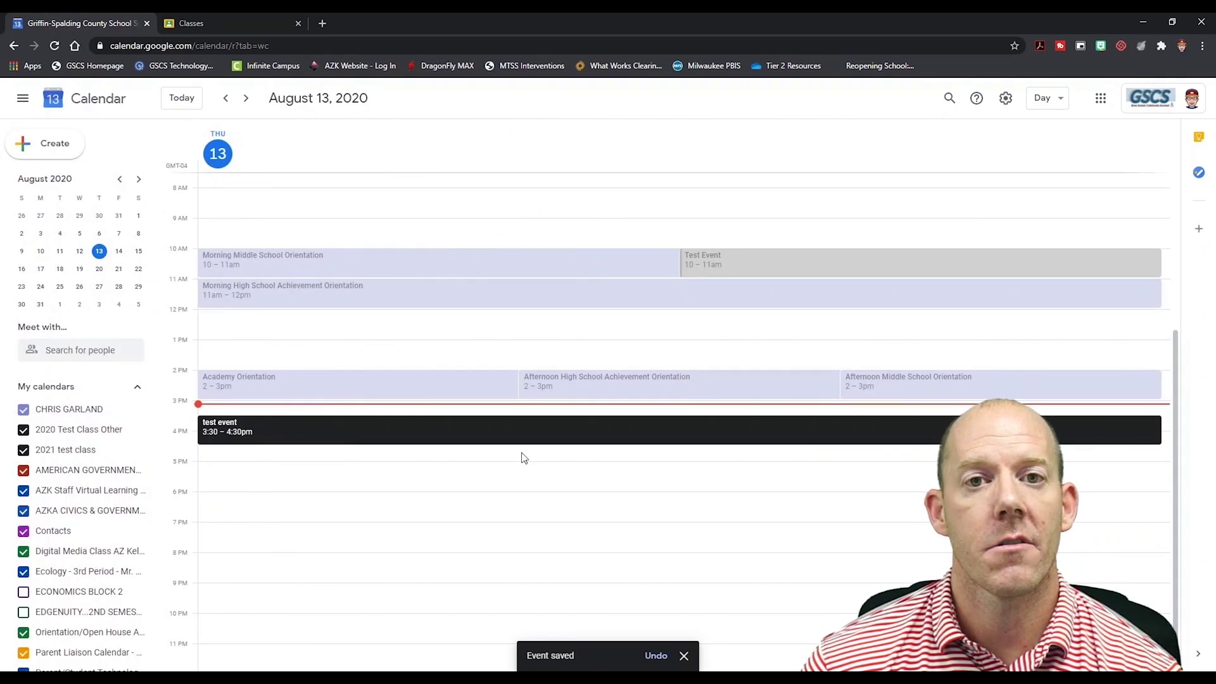
- Check August 14, 15 and 17 in the mini calendar, ending on Monday with the 3:30 test event
left_click(120, 253)
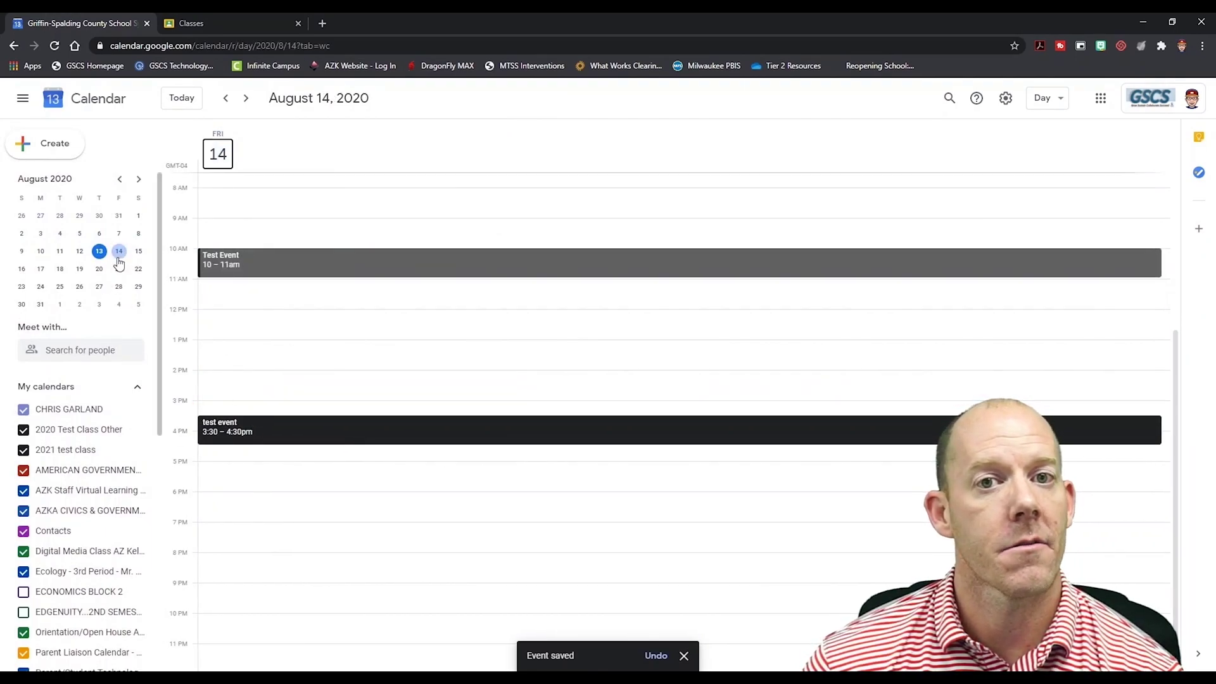
left_click(145, 252)
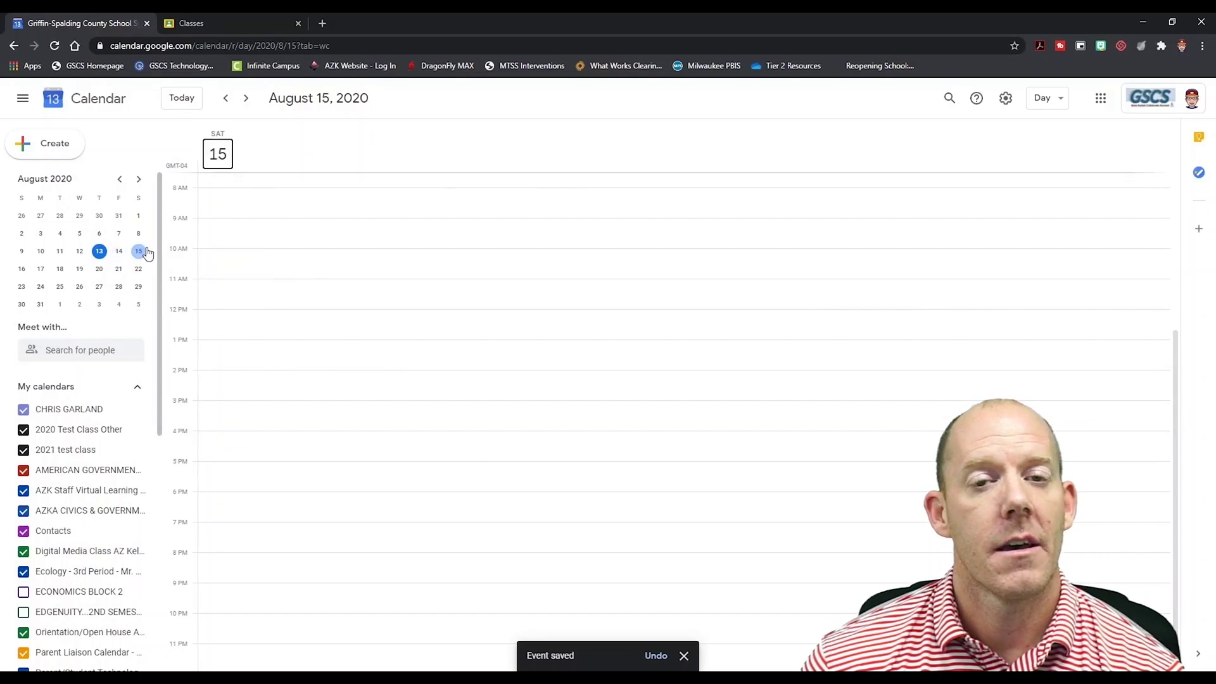
left_click(40, 269)
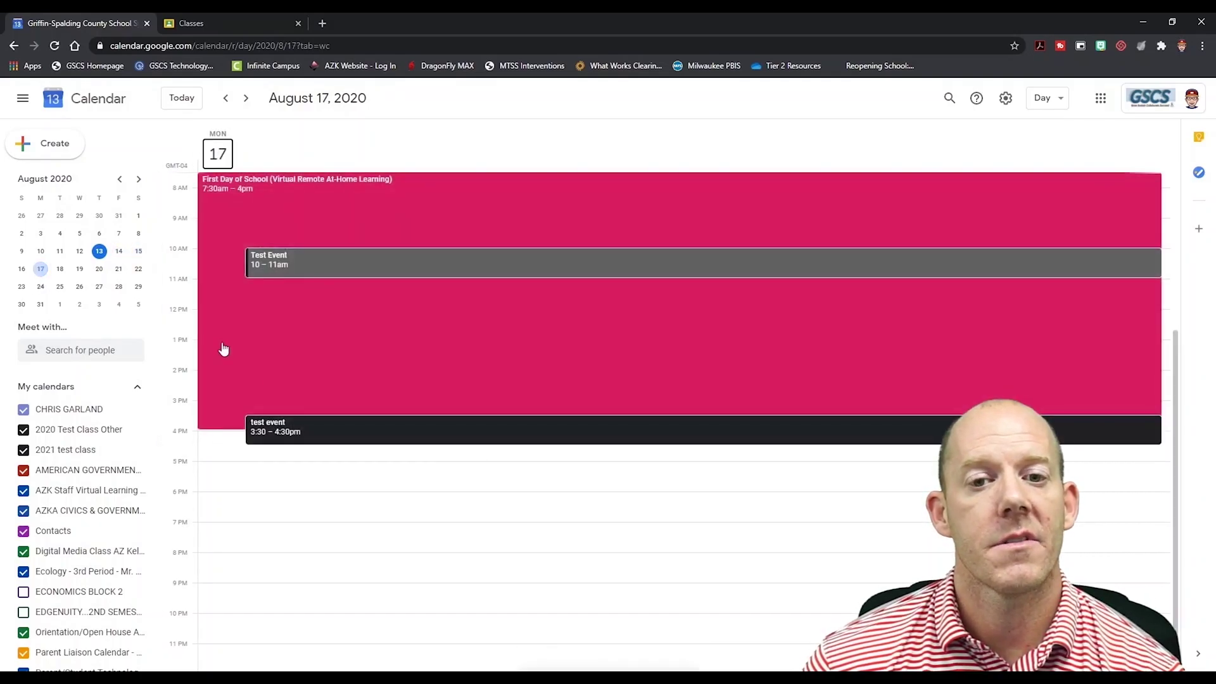
- Open 2020 Test Class's Classwork page in Classroom and launch its Google Calendar in a new tab
left_click(196, 18)
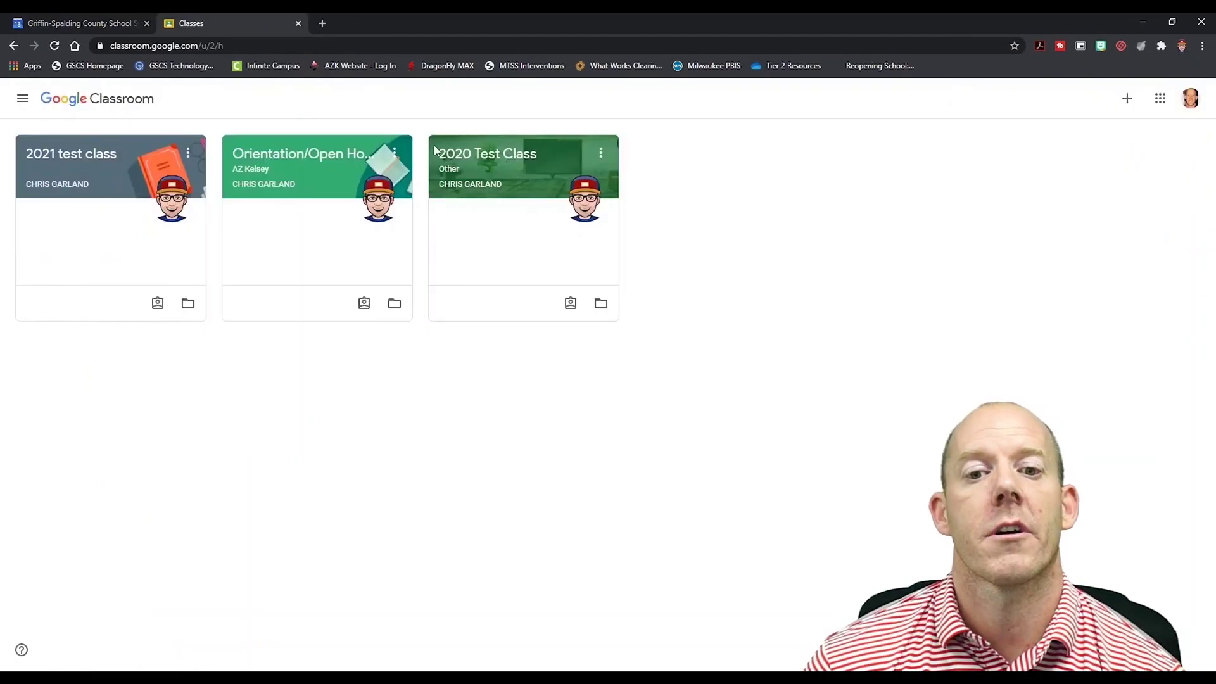
left_click(447, 164)
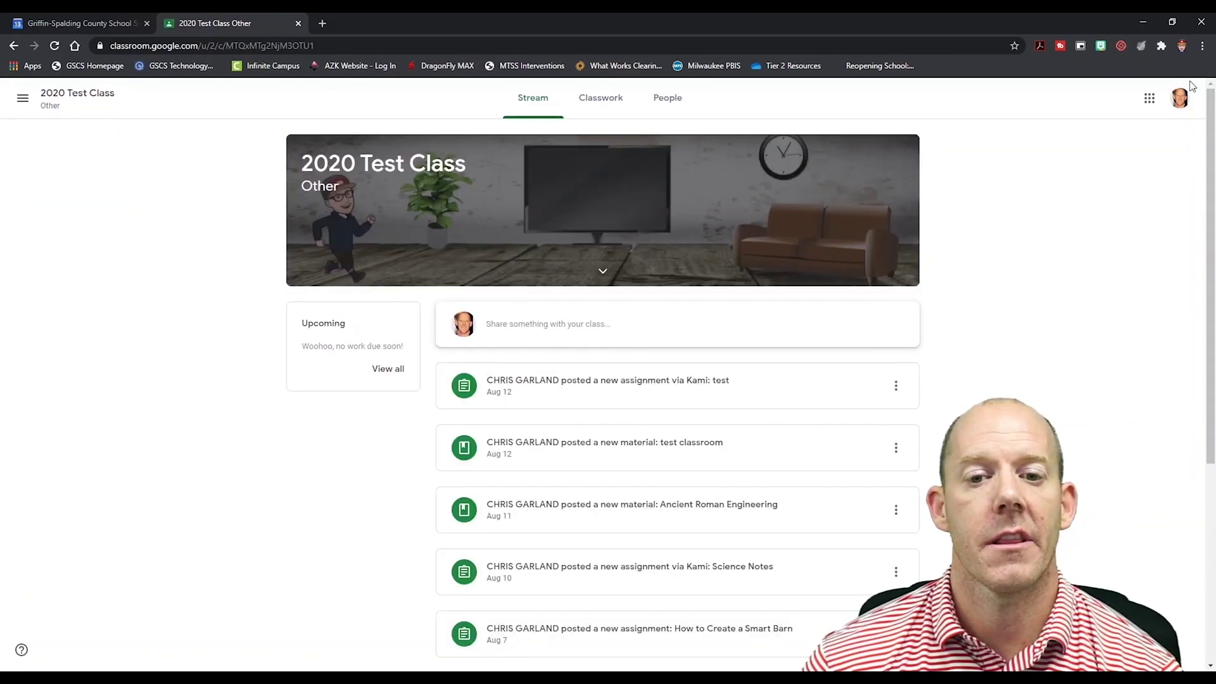
left_click(602, 102)
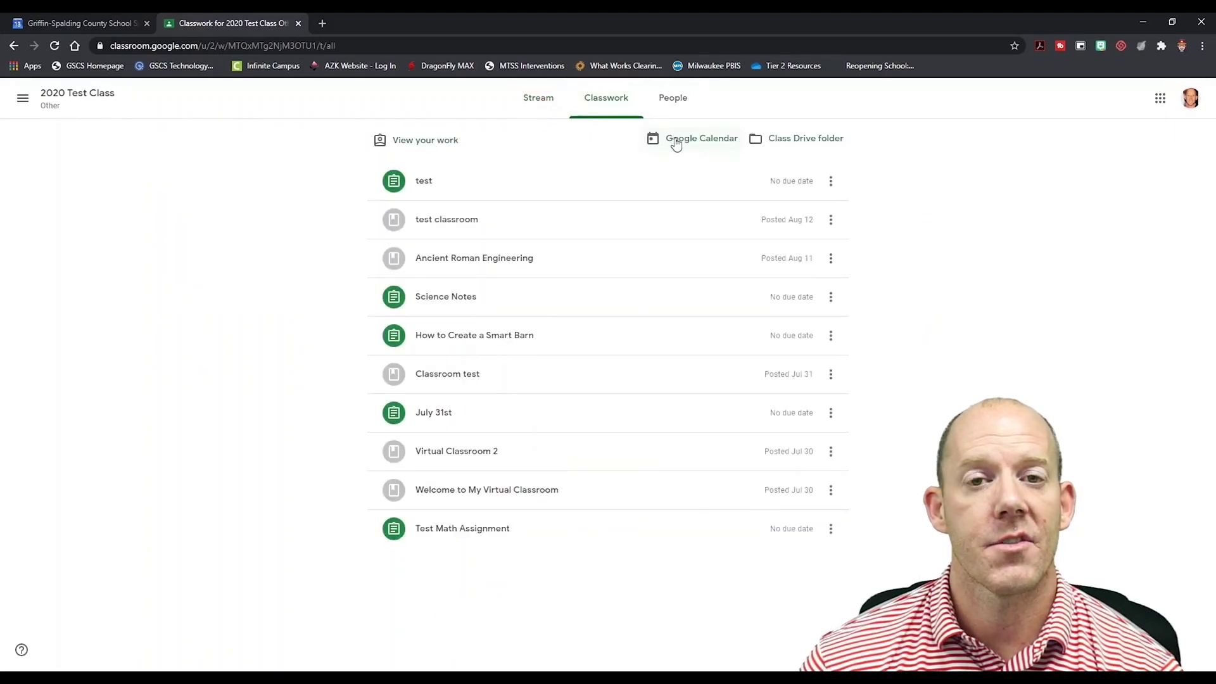
left_click(677, 145)
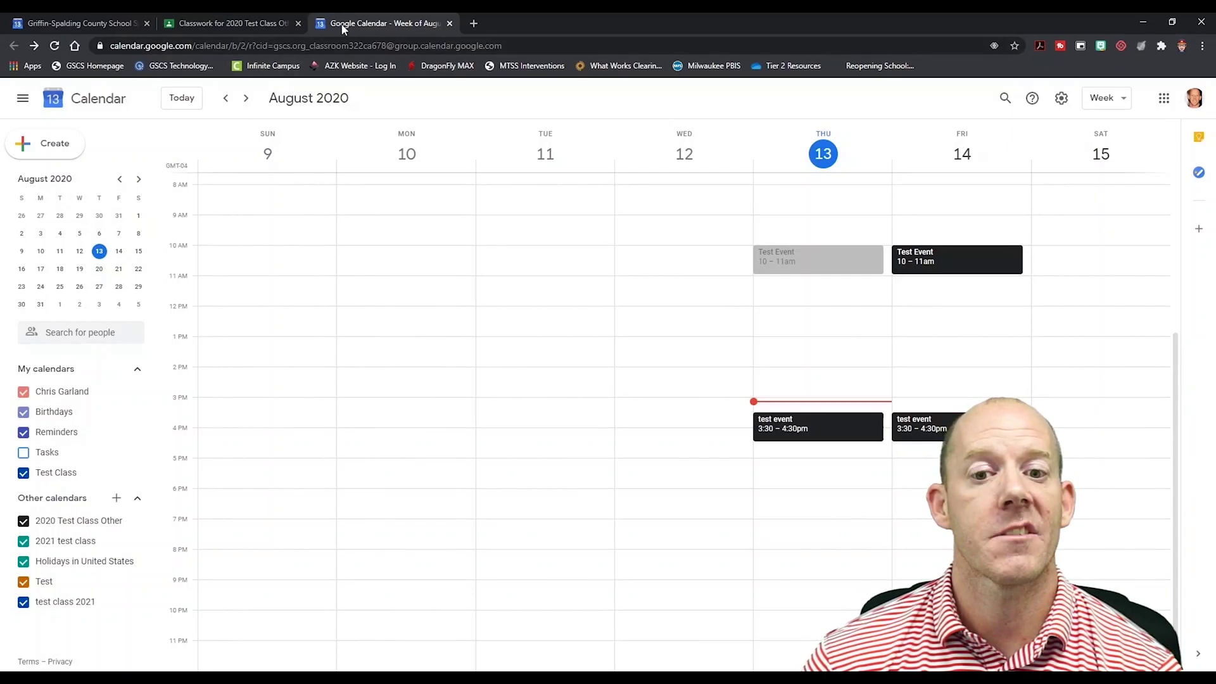
- Open the August 17 3:30 test event's details and its options menu for copying
left_click(113, 23)
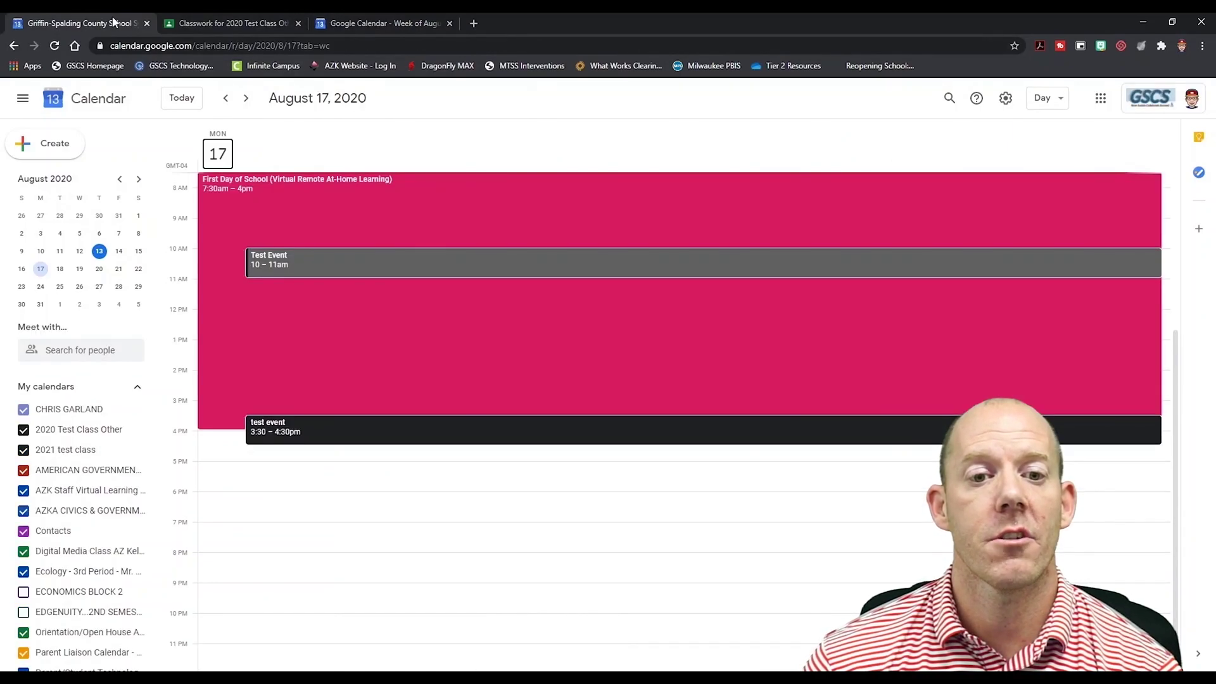
left_click(363, 435)
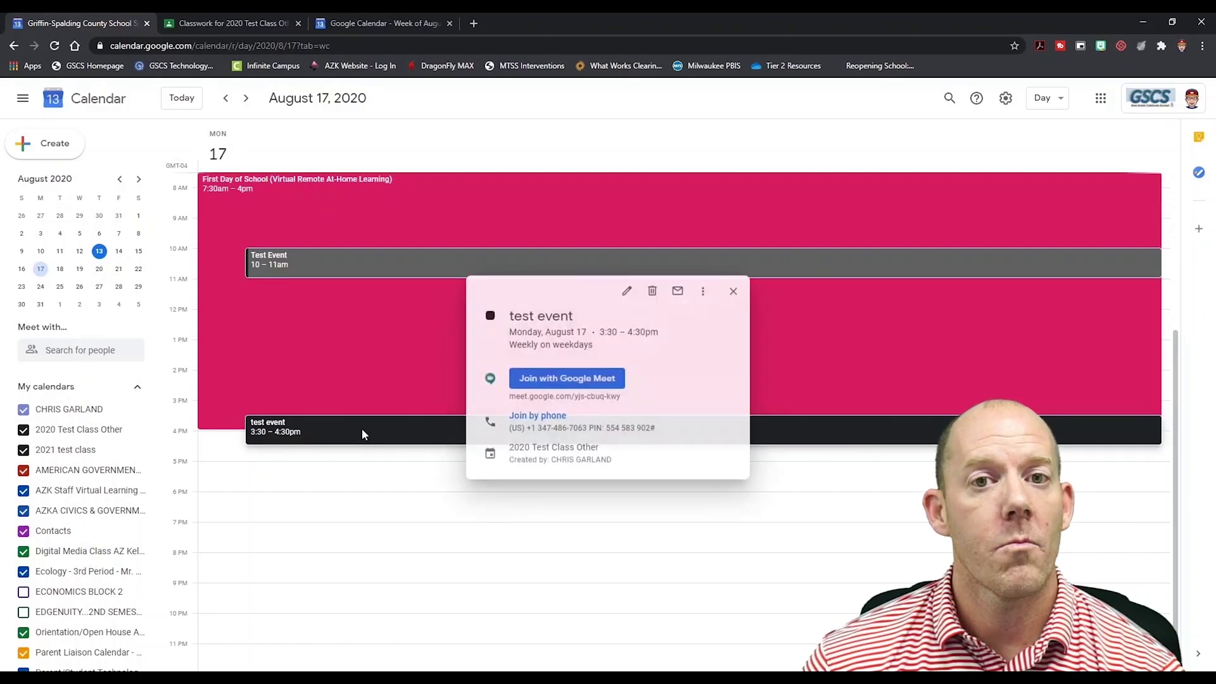
left_click(704, 290)
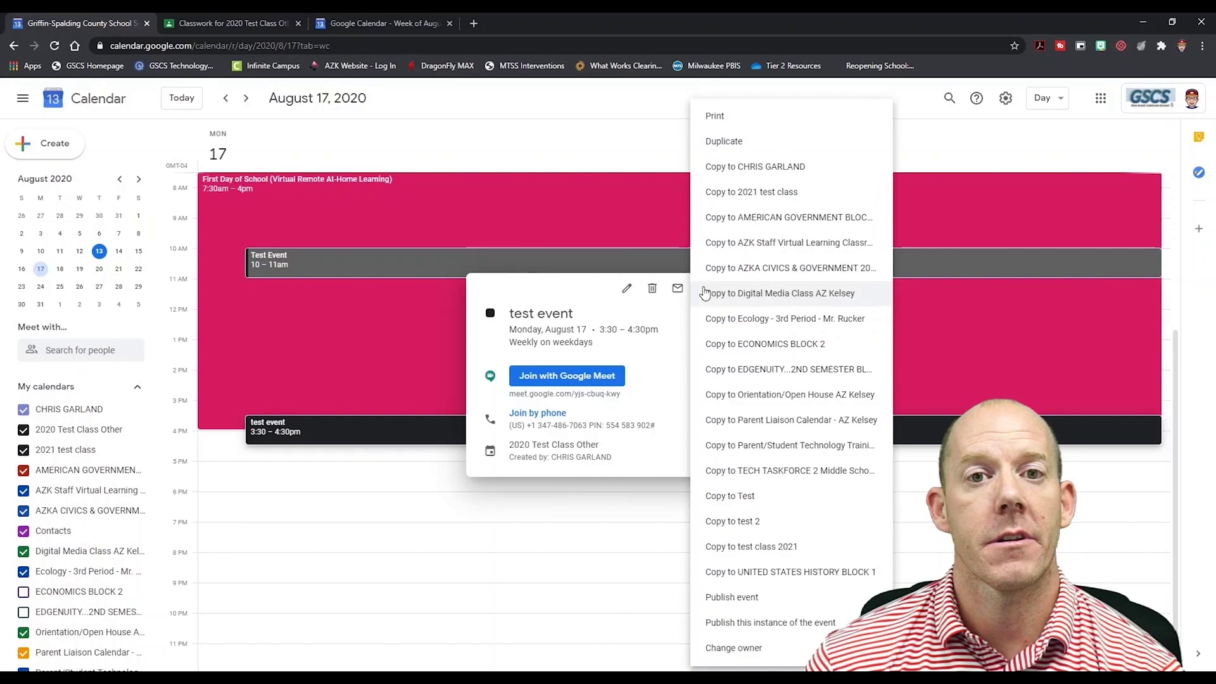
- Copy the test event to the 2021 test class calendar, colour it Tomato, and save
left_click(733, 193)
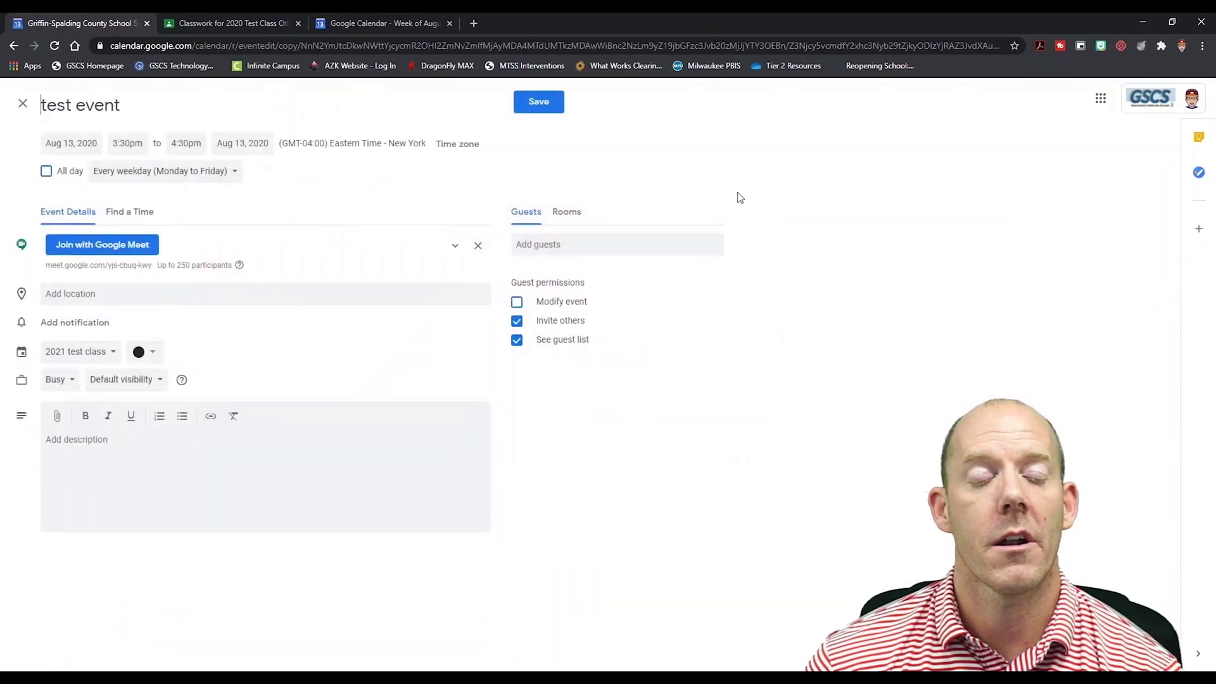
left_click(146, 351)
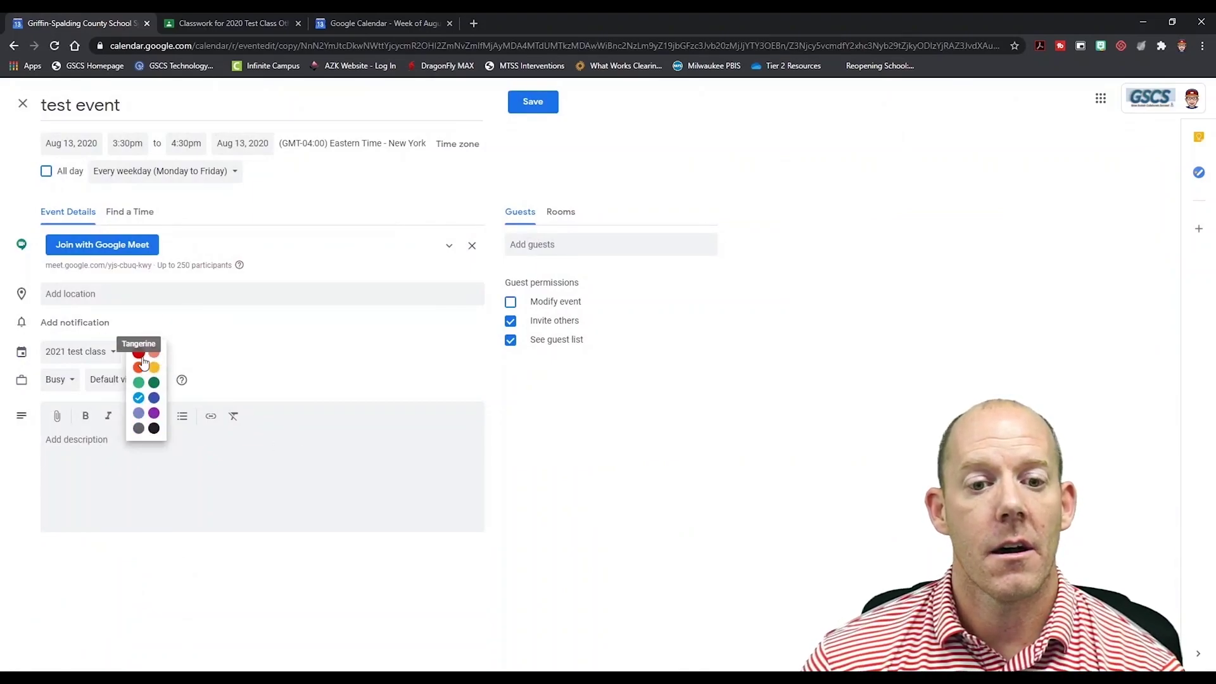
left_click(139, 352)
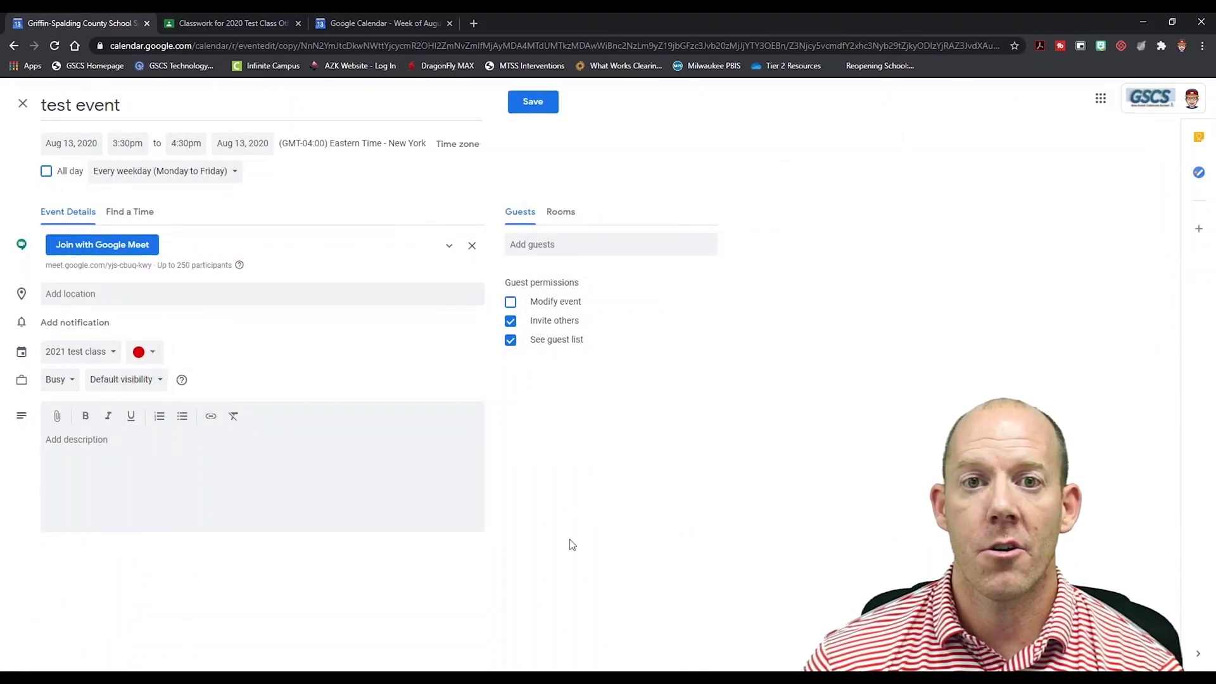
left_click(534, 101)
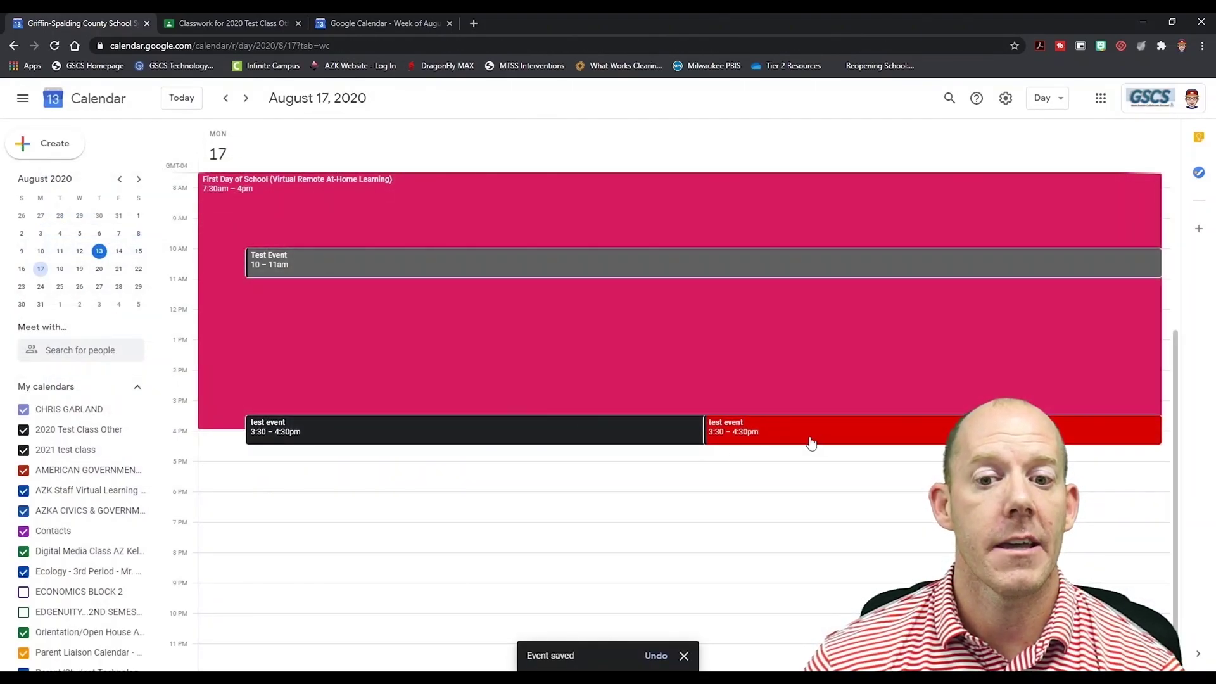
- Inspect the red copy and the original test event on August 17
left_click(740, 438)
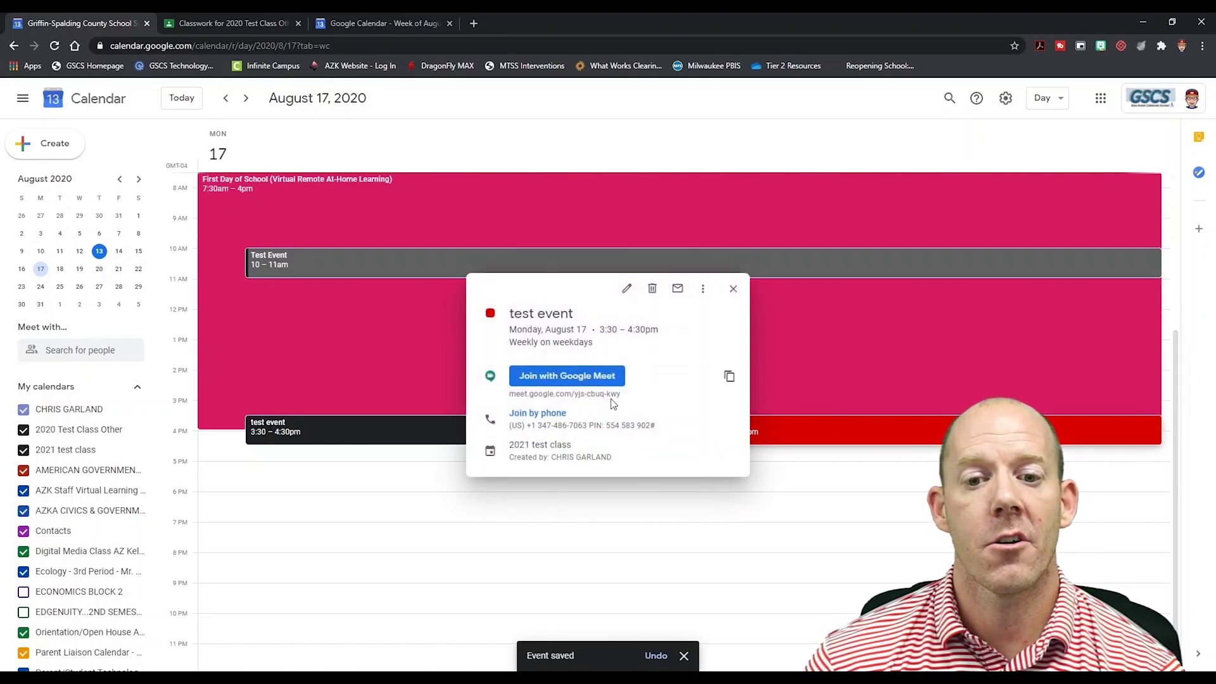
left_click(732, 289)
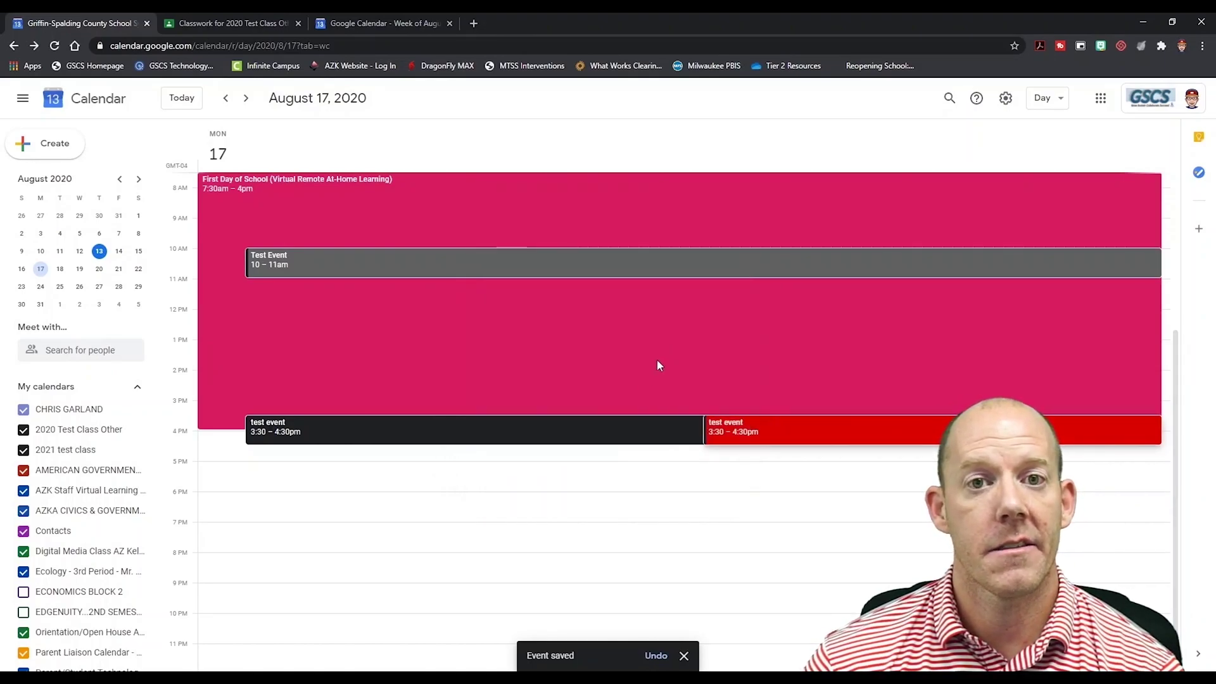
left_click(629, 432)
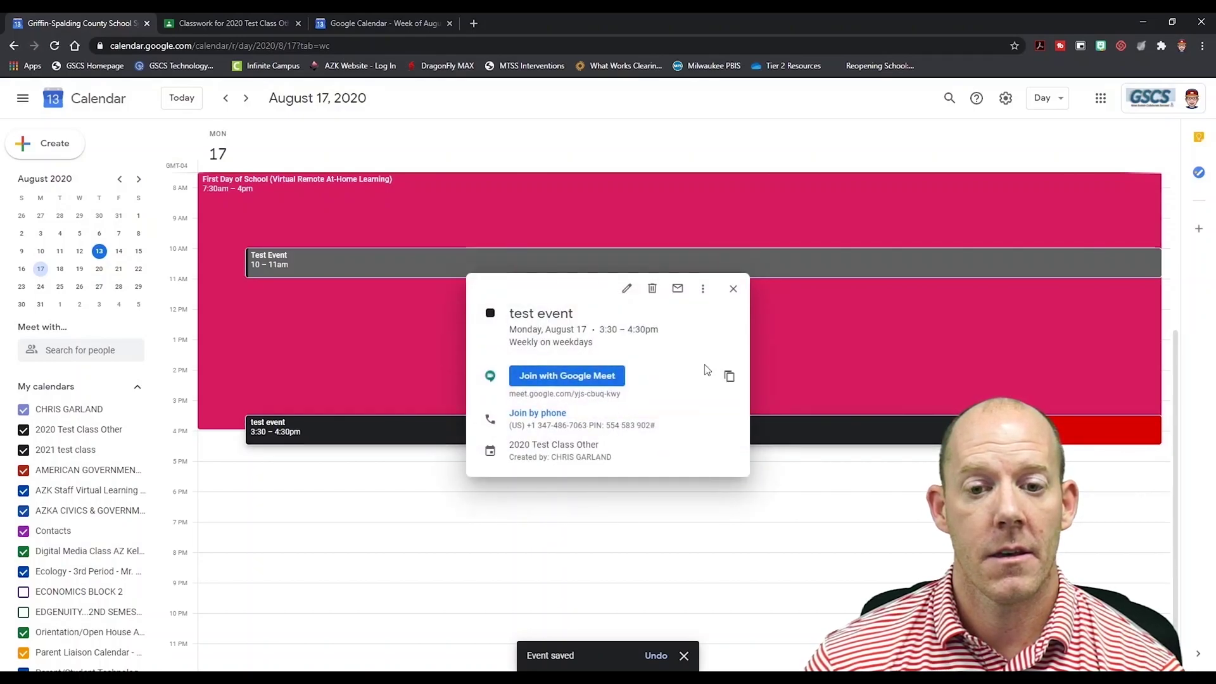
left_click(733, 289)
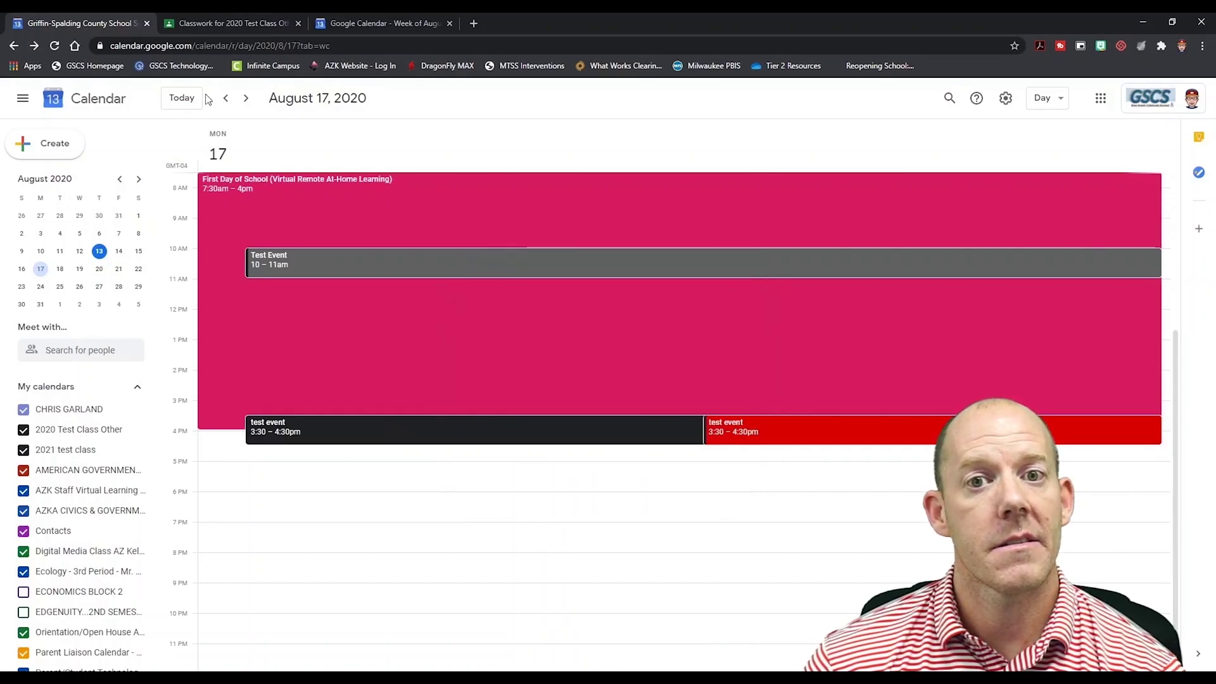
- In the class calendar's August 9–15 week, inspect the teal copy and original Thursday events
left_click(377, 19)
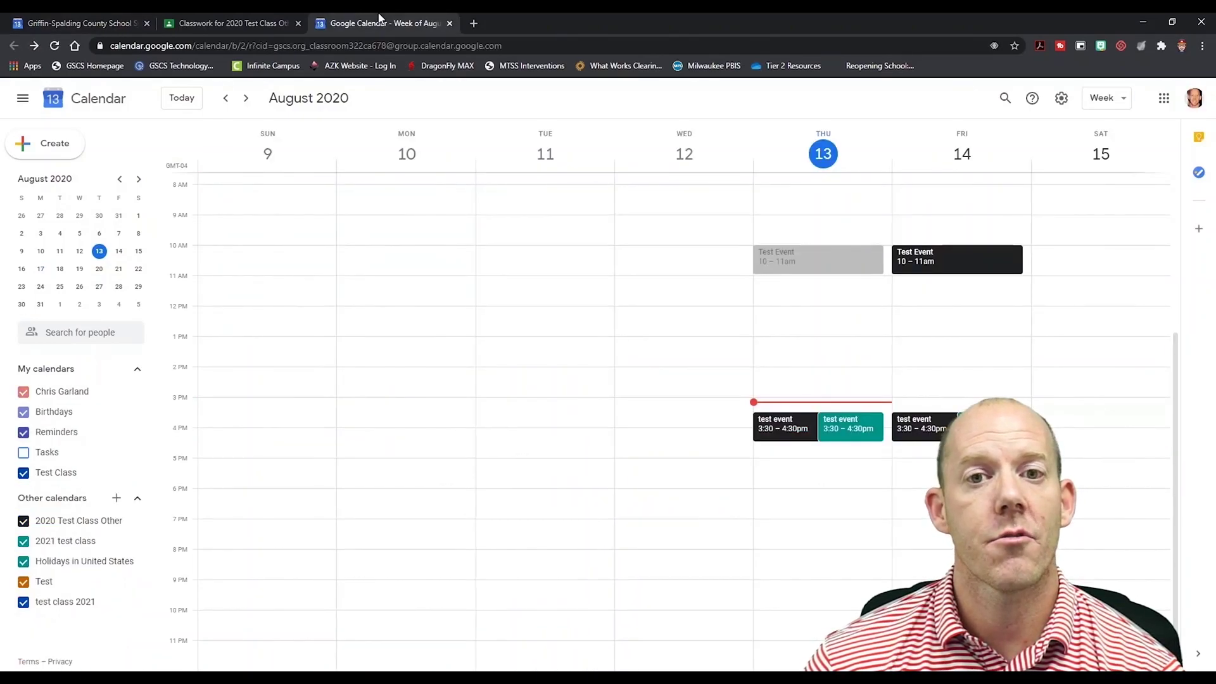
left_click(840, 428)
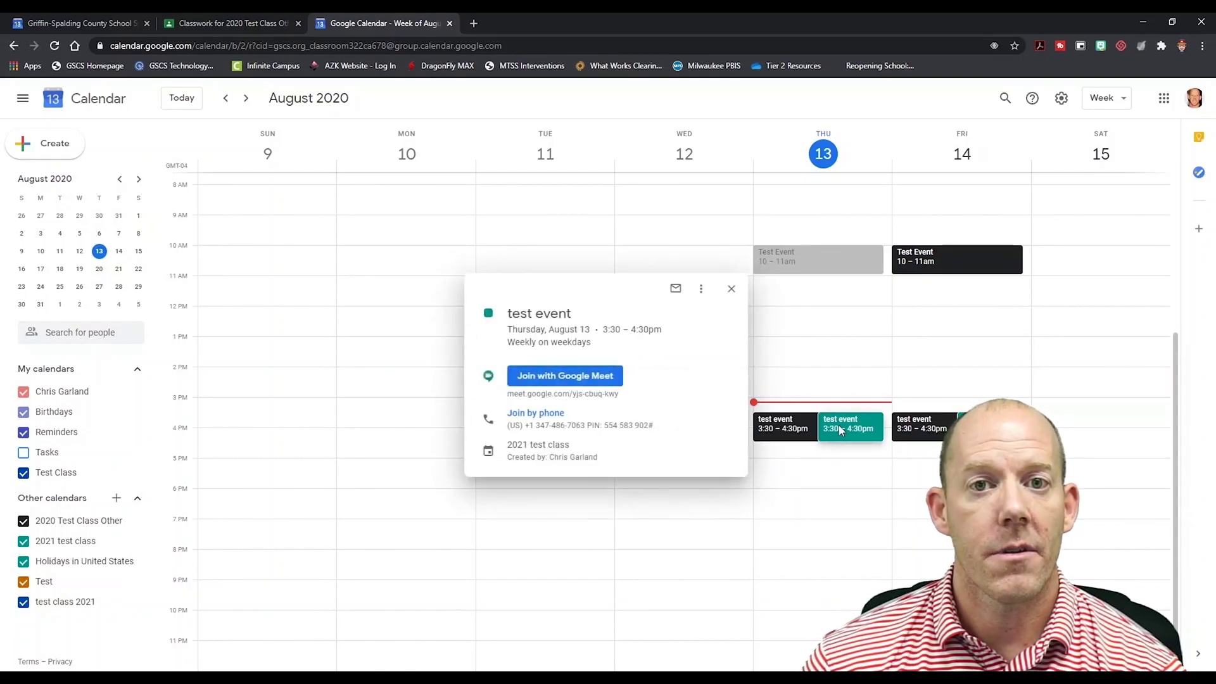
left_click(732, 289)
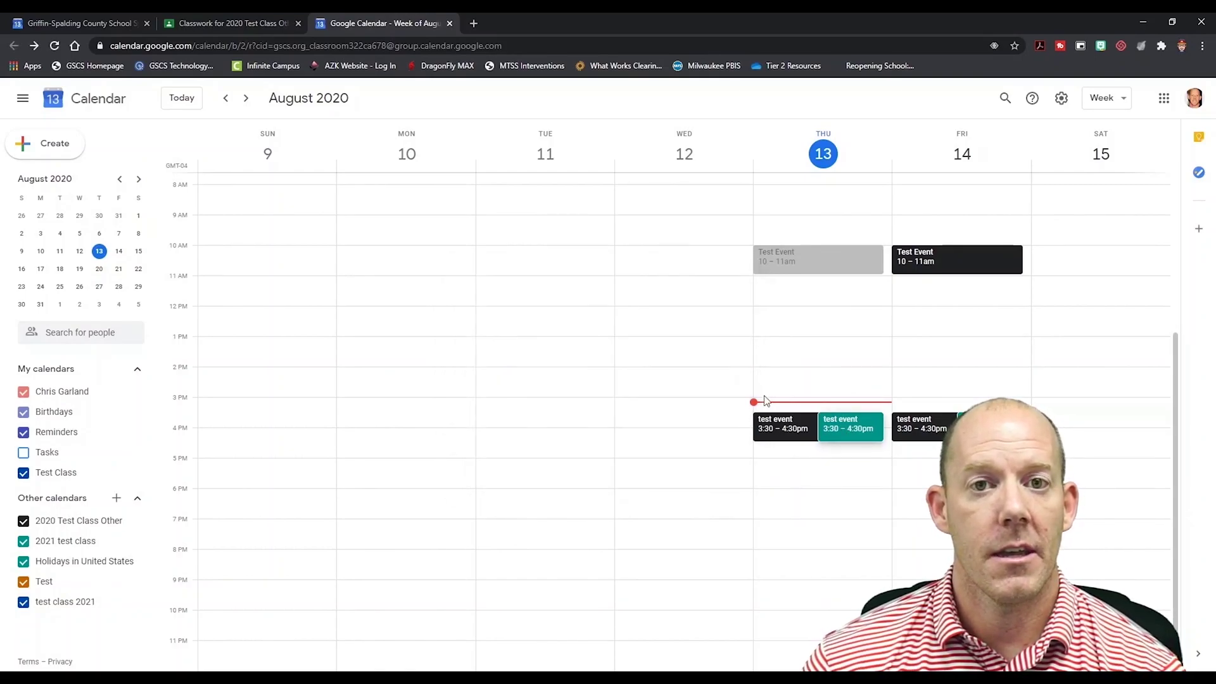
left_click(775, 423)
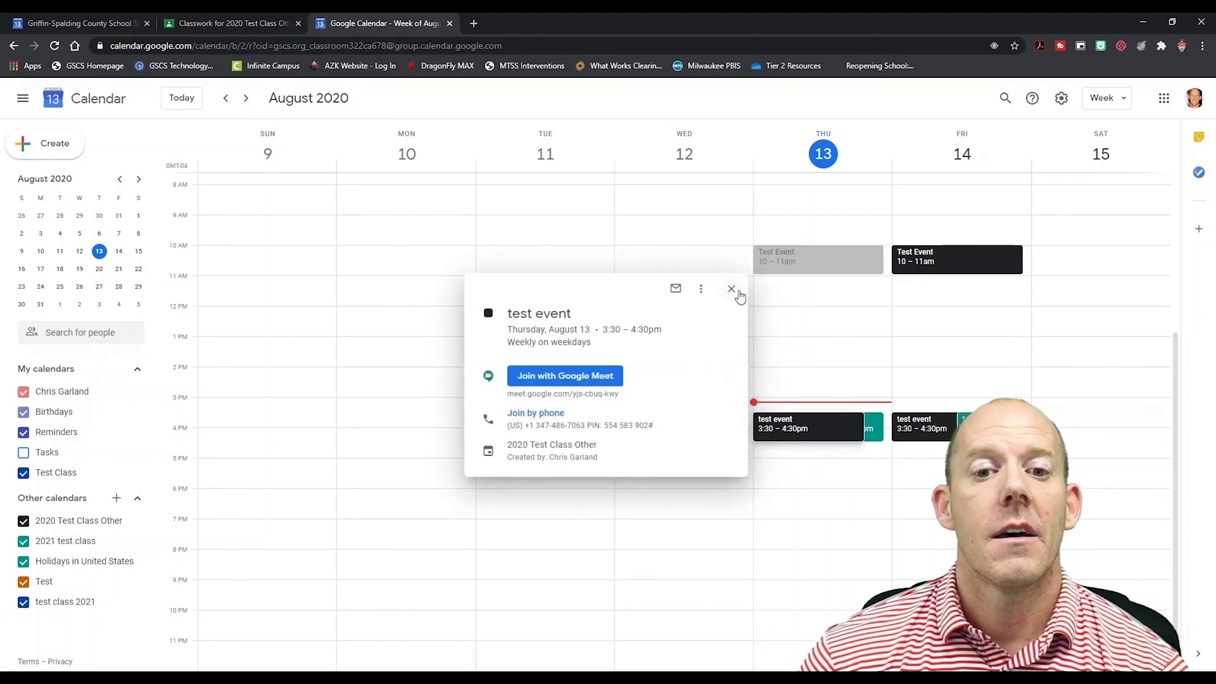
left_click(732, 289)
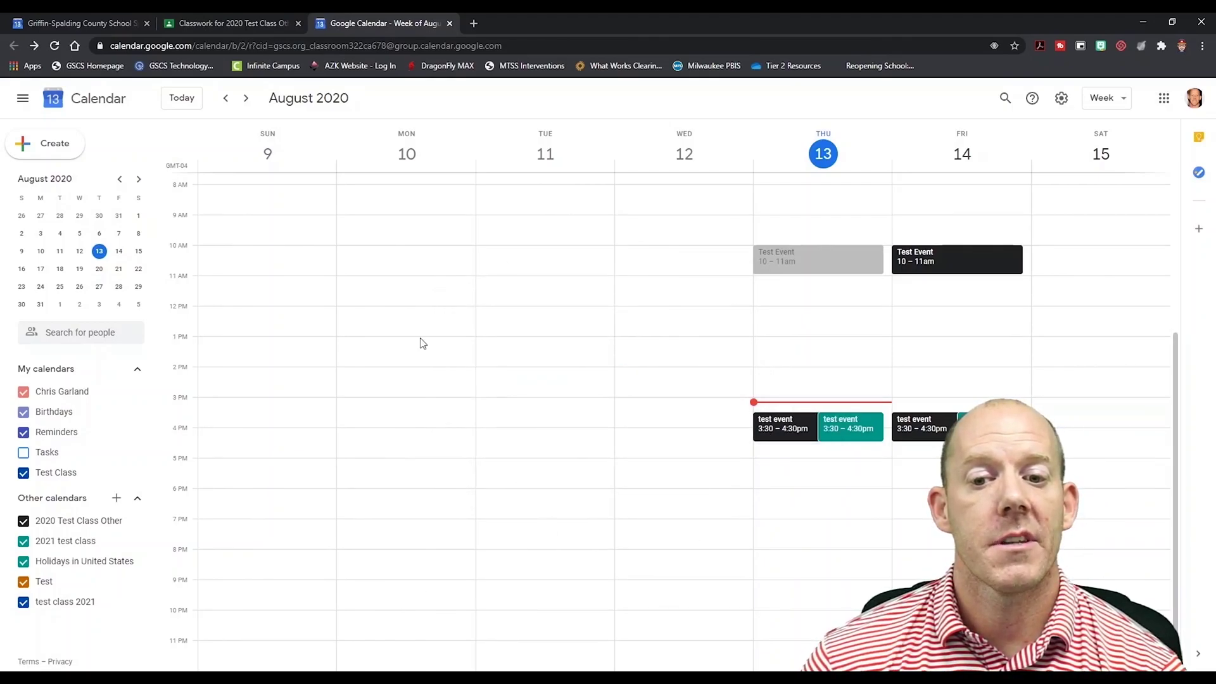